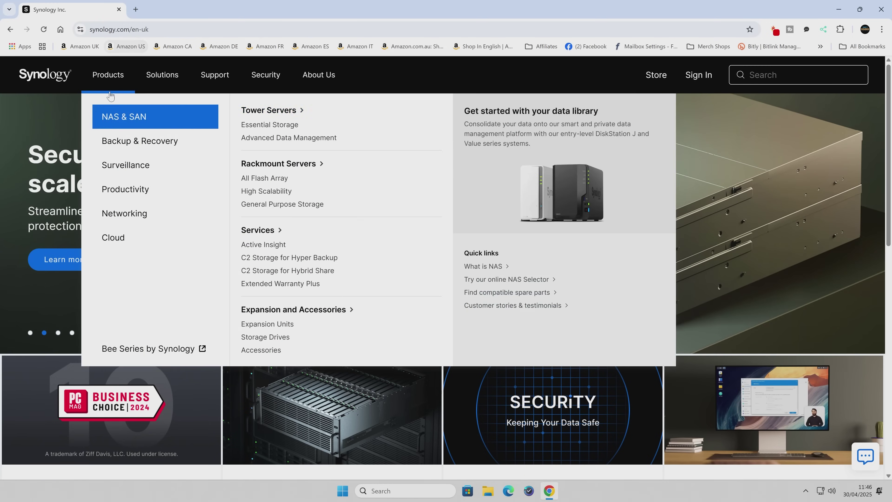
Filter the Download Center to the NAS product type and select the DS420+ model
mouse_move(217, 77)
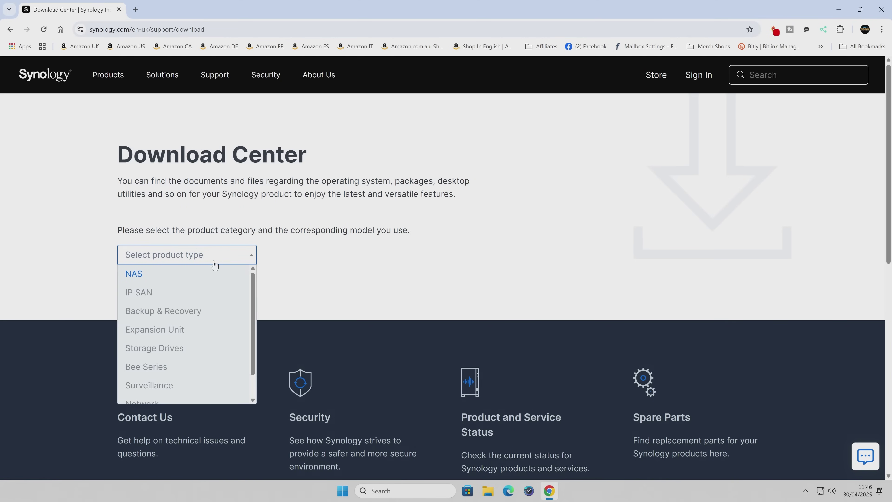
click(137, 276)
click(284, 255)
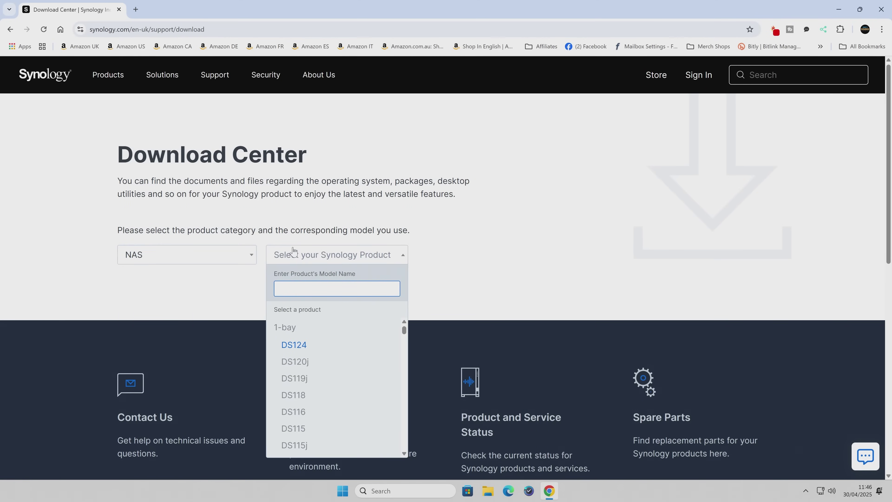
text(ds4)
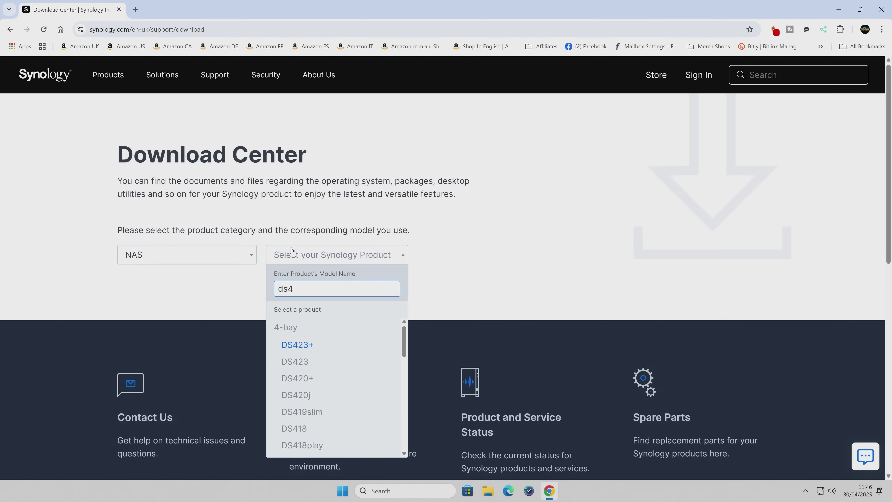
text(2)
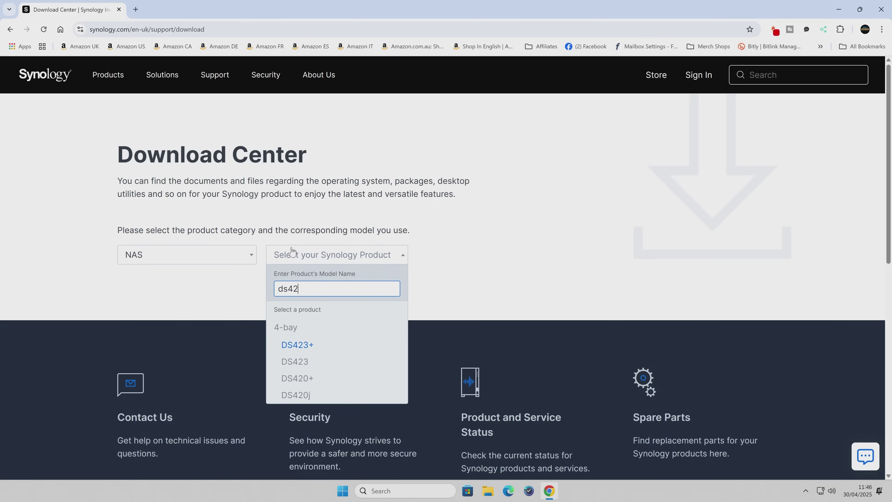
text(0)
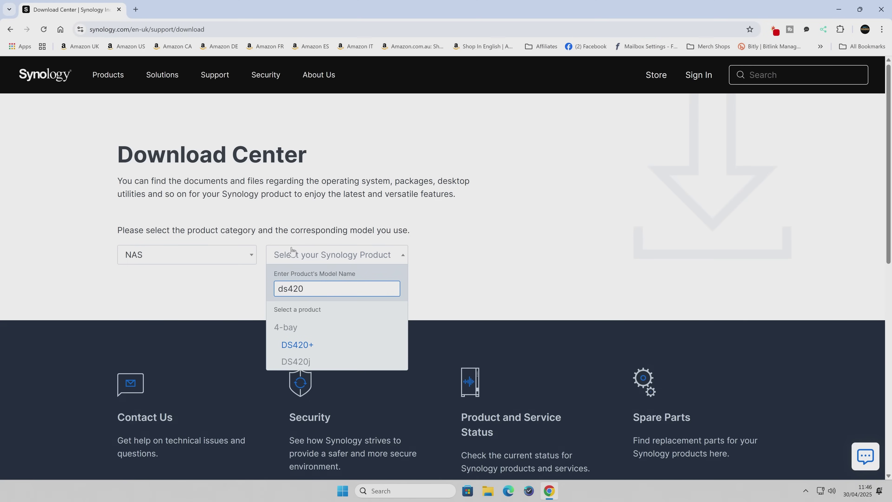
click(295, 344)
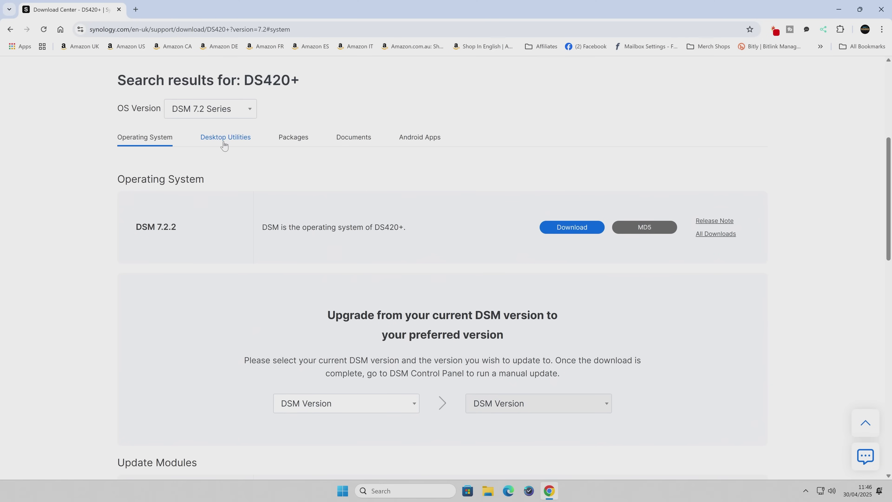
Show DS420+ Desktop Utilities and open the Recovery Media Creator's download options
click(224, 145)
scroll(329, 314, down, 2)
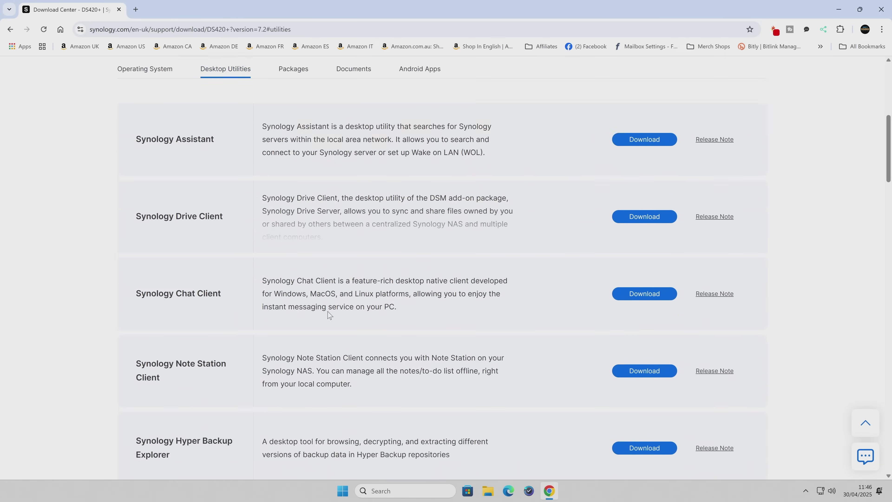
scroll(329, 314, down, 8)
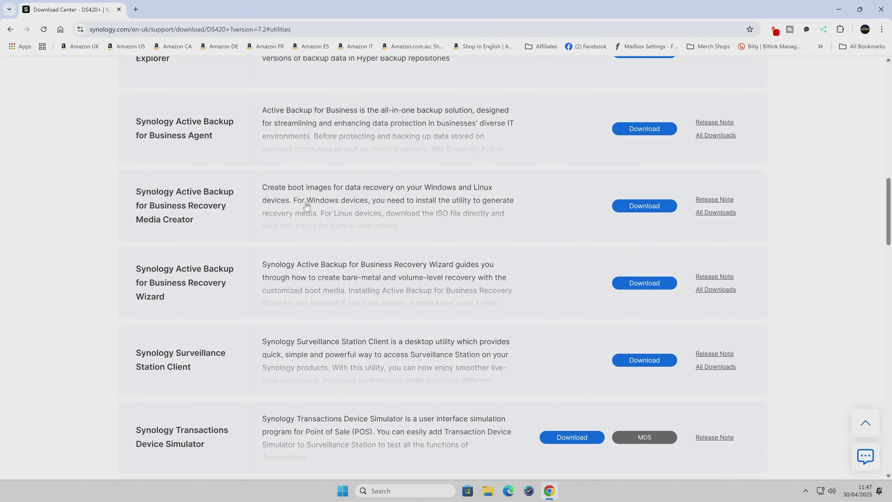
click(644, 207)
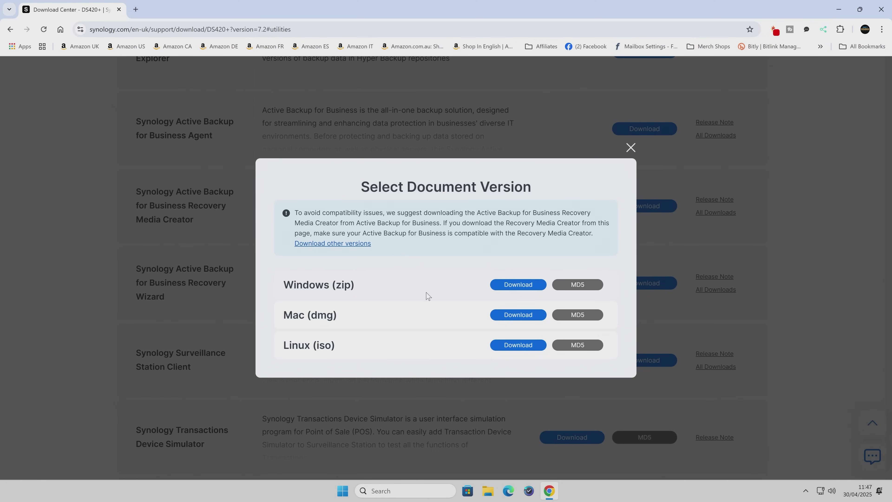
Save the Windows (zip) Recovery Media Creator to the Desktop and close the browser
click(524, 292)
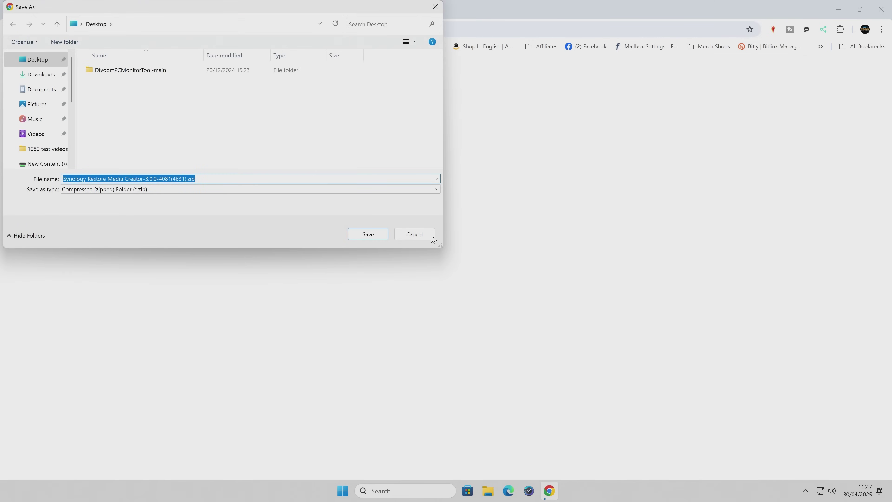
click(361, 235)
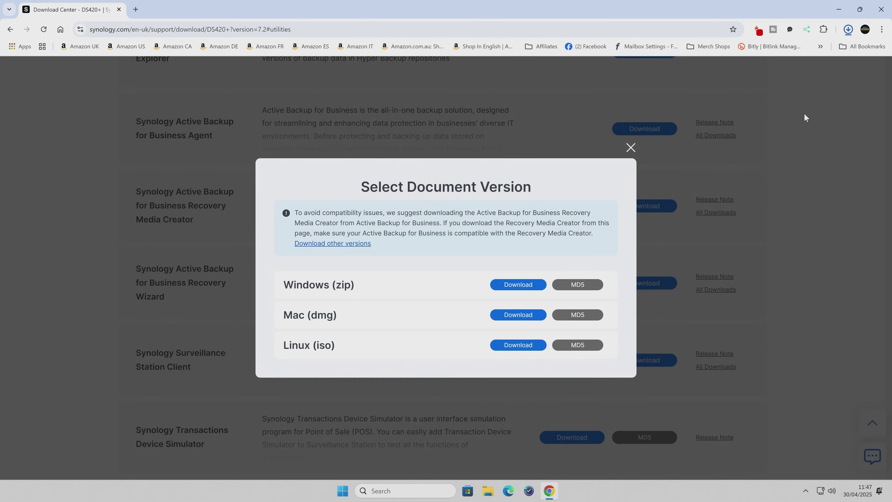
click(880, 9)
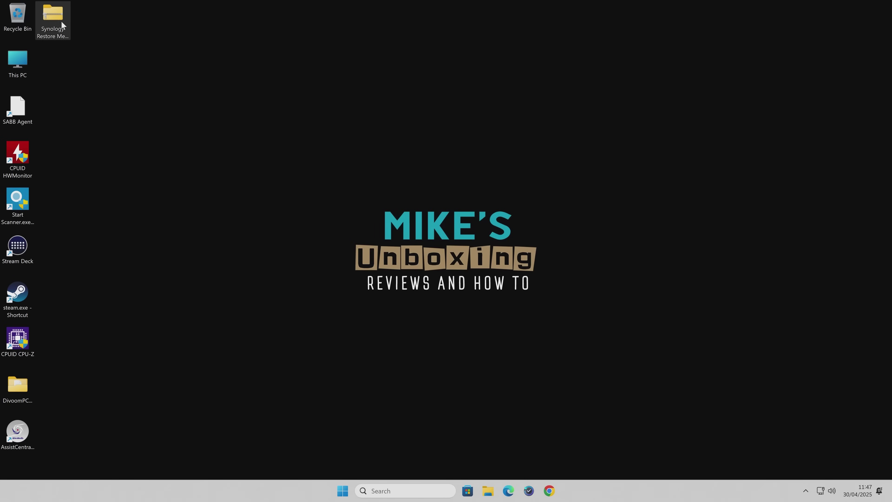
Extract all files from the Recovery Media Creator zip to the suggested folder
right_click(62, 25)
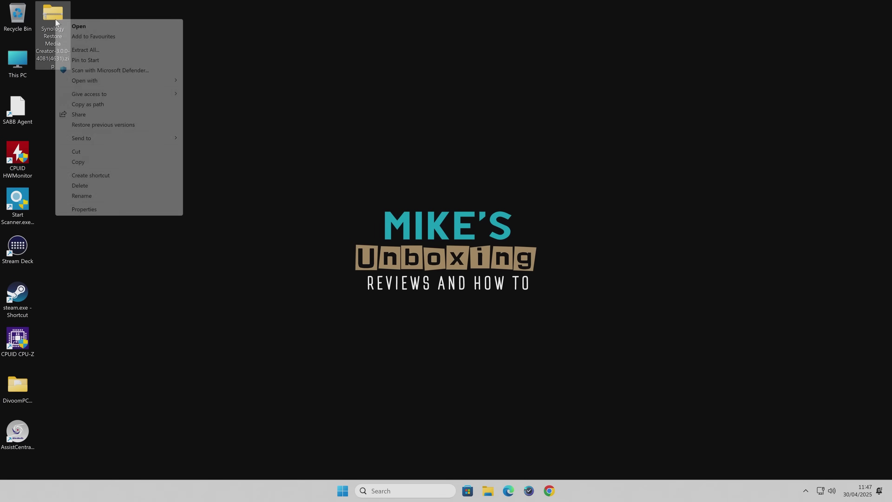
click(80, 50)
click(514, 339)
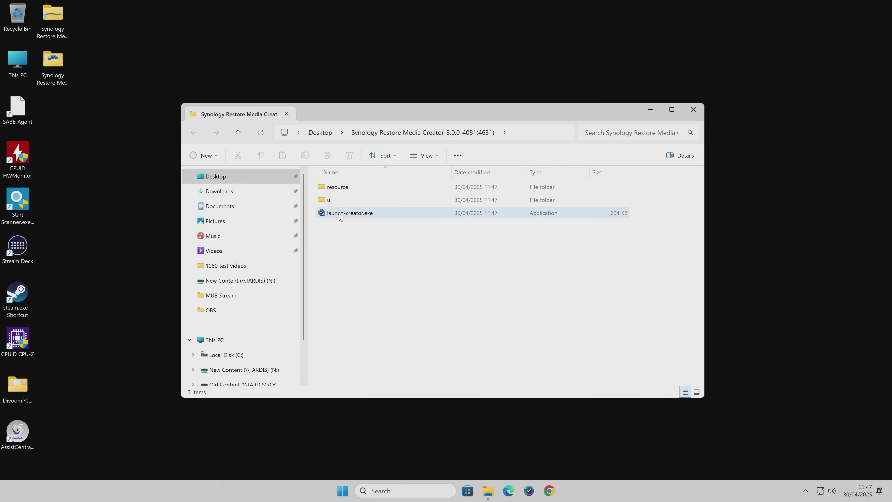
Run launch-creator.exe with administrator approval and close the empty USB Drive (D:) window
double_click(340, 213)
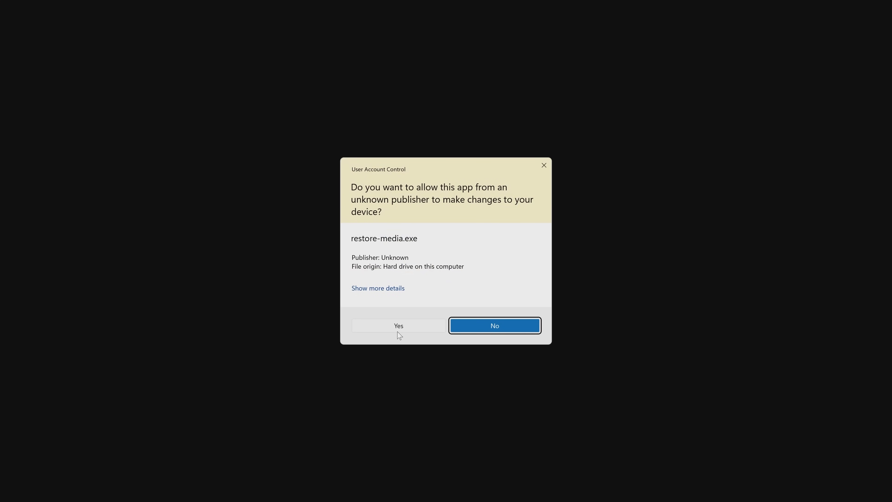
click(398, 329)
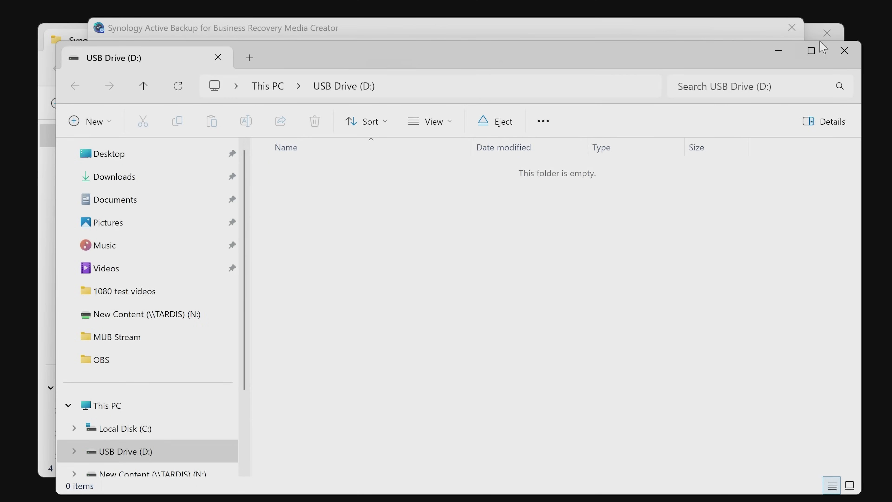
click(845, 50)
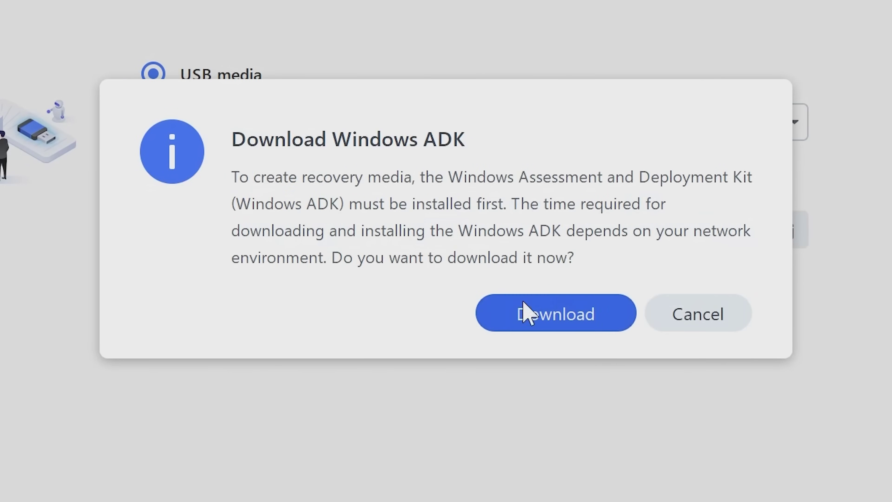
Install the Windows ADK to the default Windows Kits path, declining insight sharing and accepting the licence
click(542, 309)
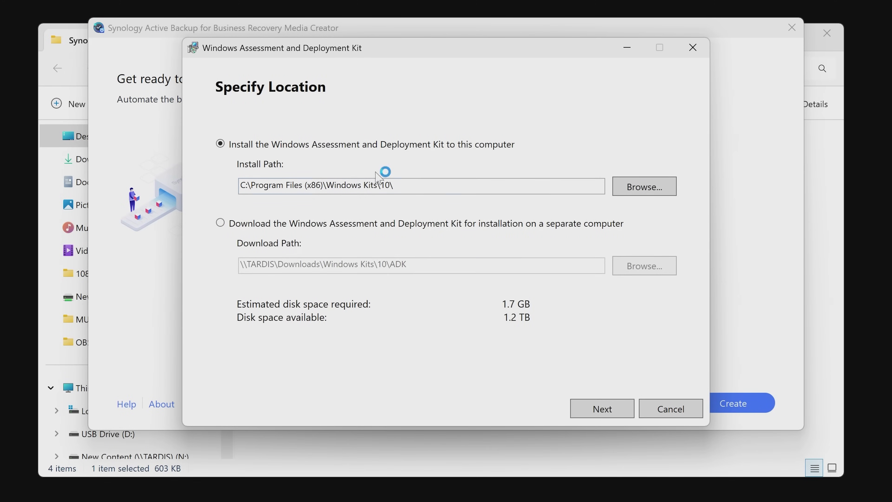
click(593, 411)
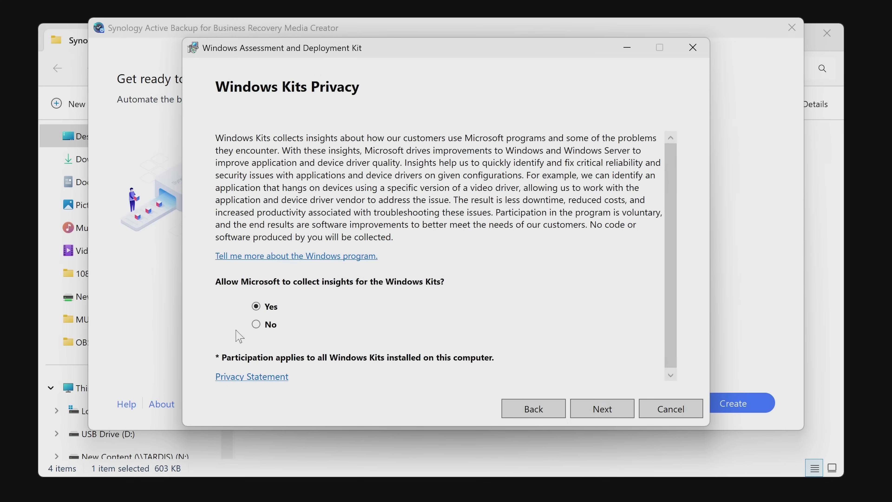
click(260, 329)
click(607, 414)
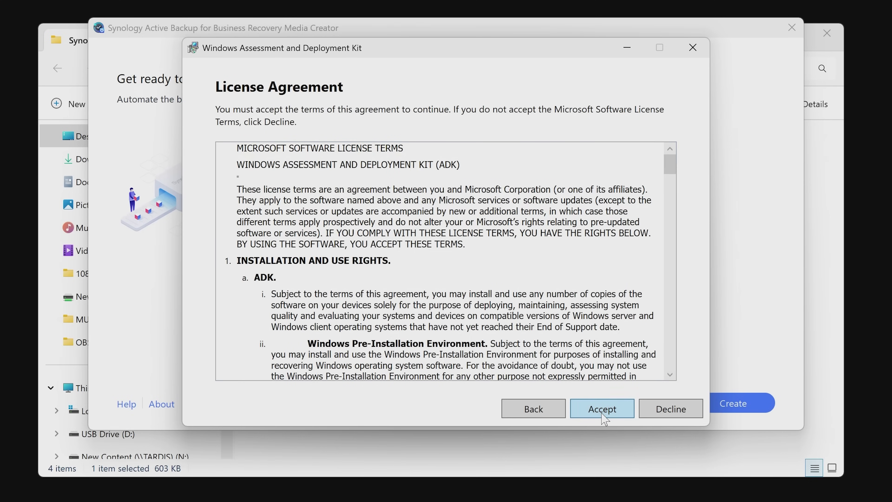
click(602, 414)
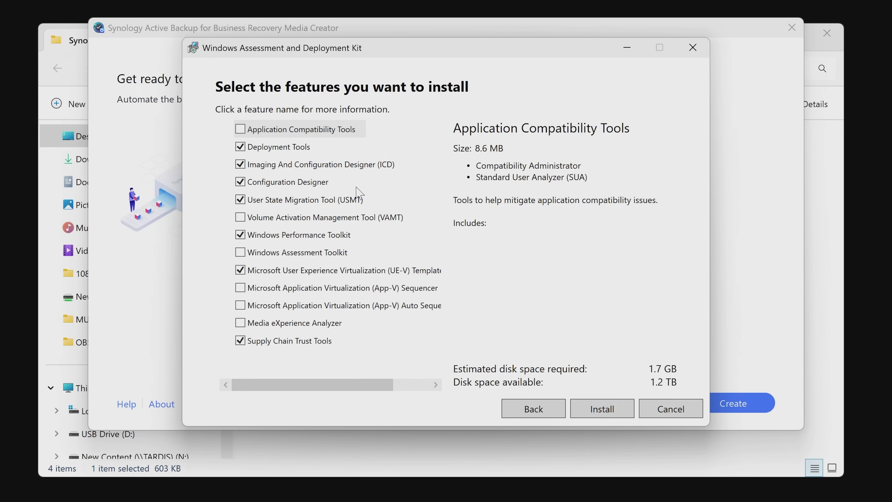
click(599, 411)
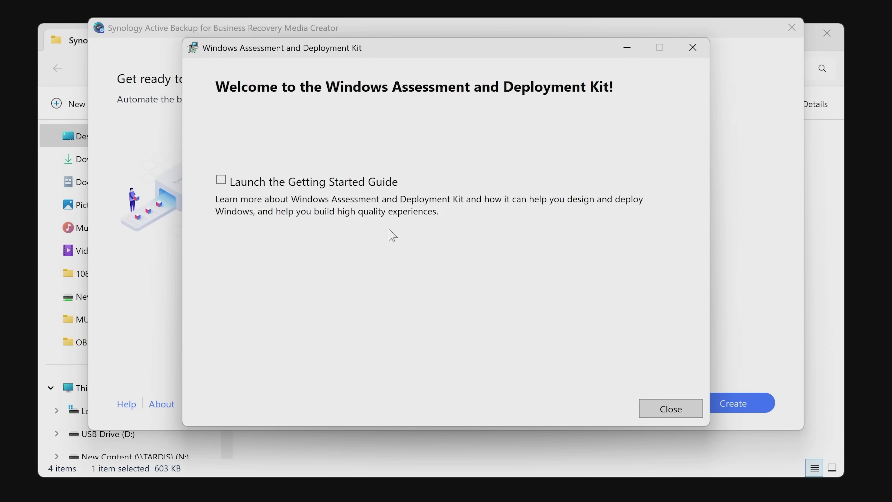
click(658, 414)
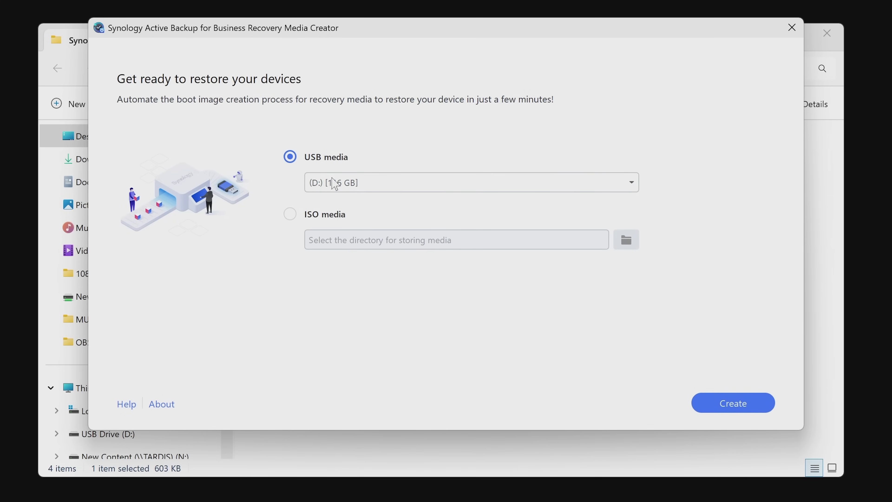
Start creating recovery media on USB drive D:
click(724, 404)
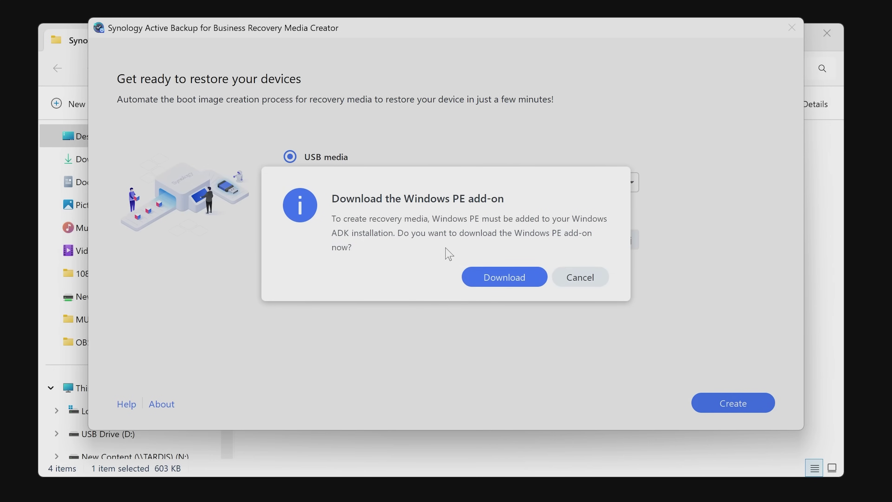
Download and install the Windows PE add-ons at the default location, then close the installer
click(495, 278)
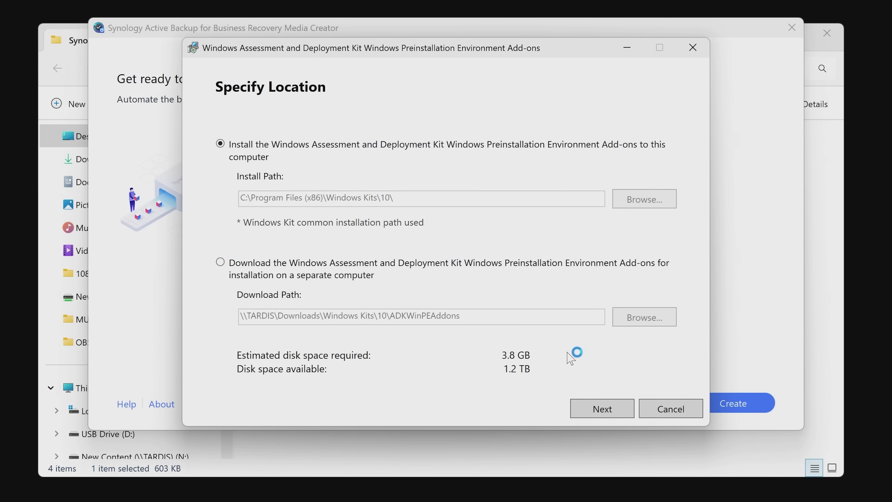
click(601, 409)
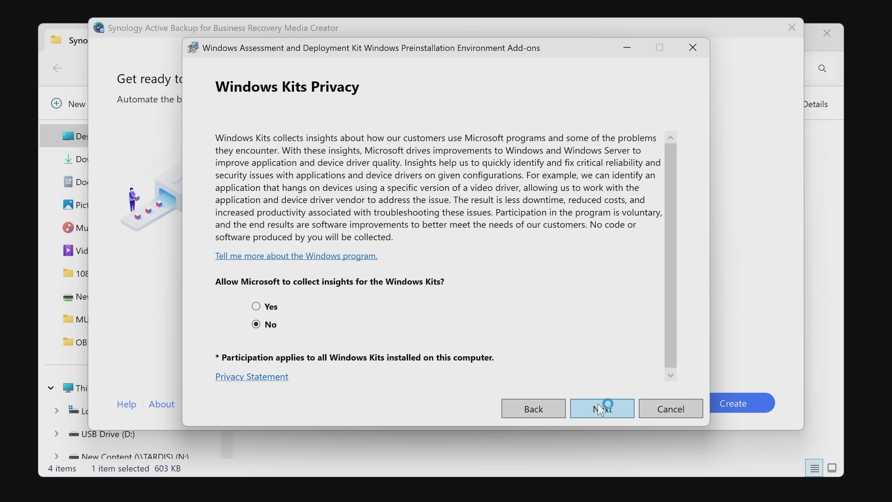
click(591, 407)
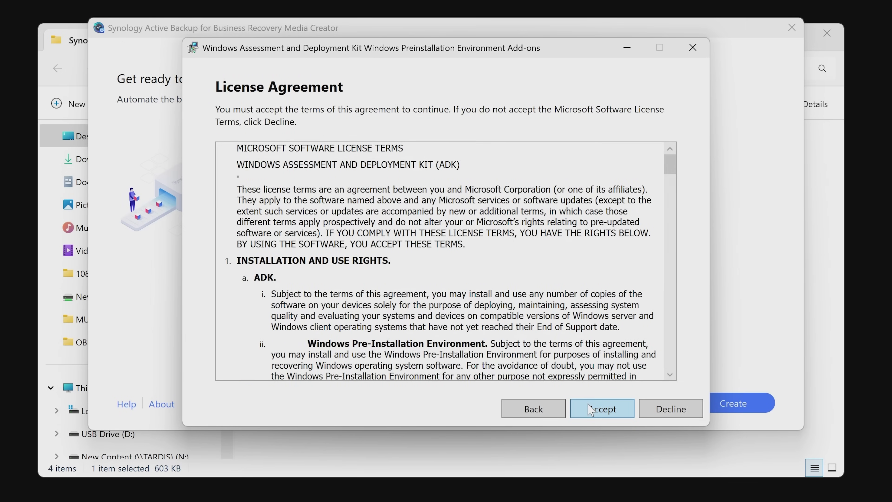
click(591, 409)
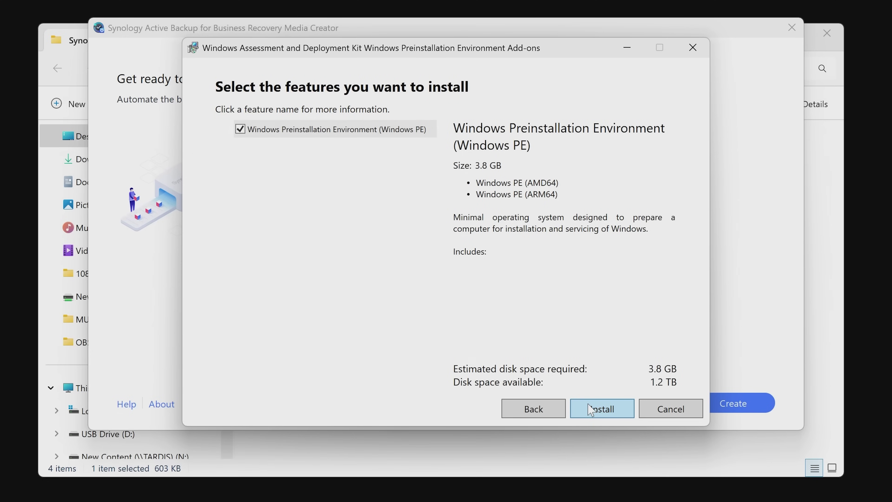
click(591, 409)
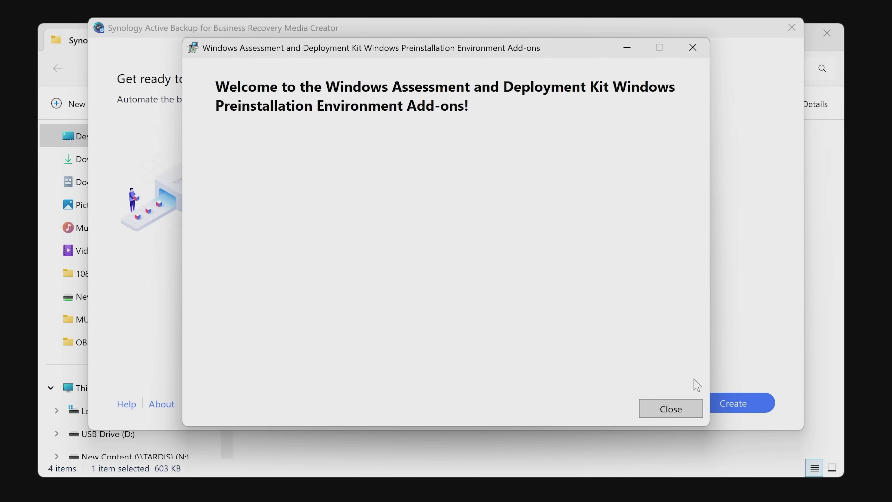
click(670, 409)
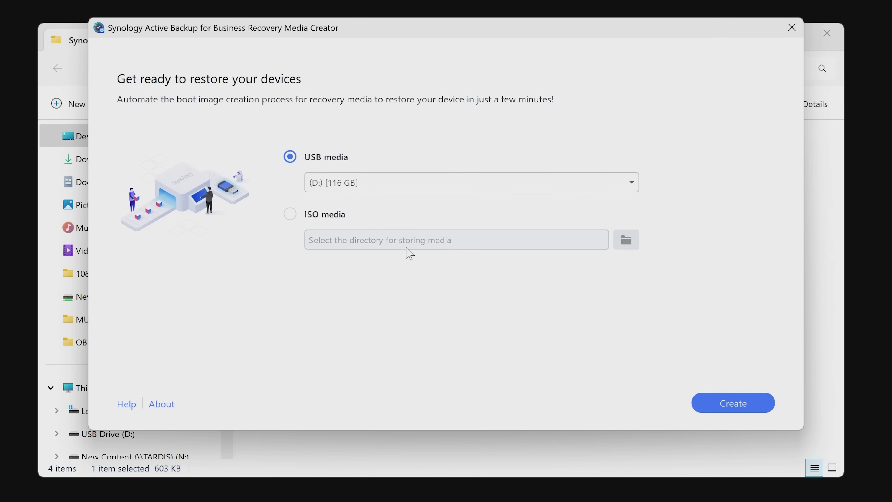
Build recovery media on the 116 GB USB drive D:, confirming the format, then finish
click(715, 409)
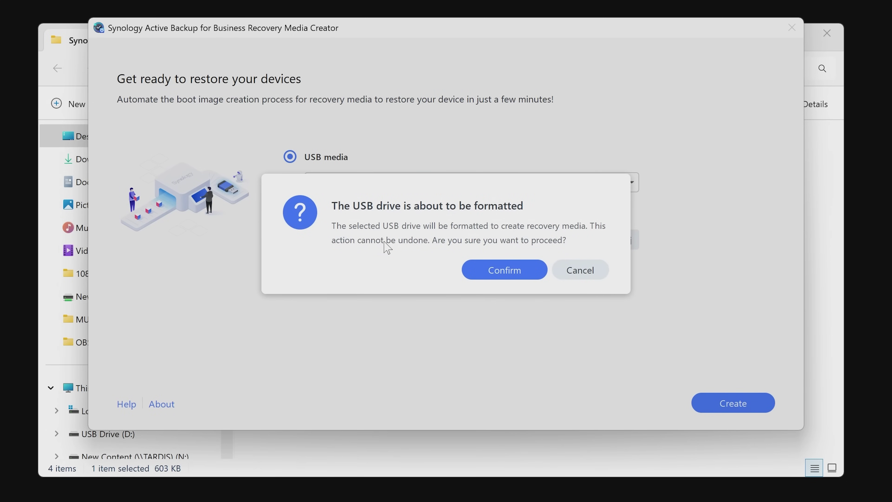
click(518, 279)
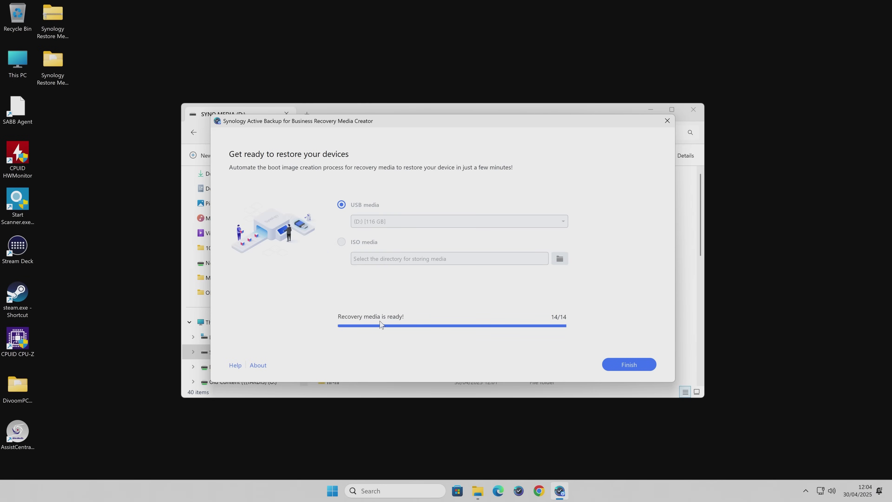
click(628, 365)
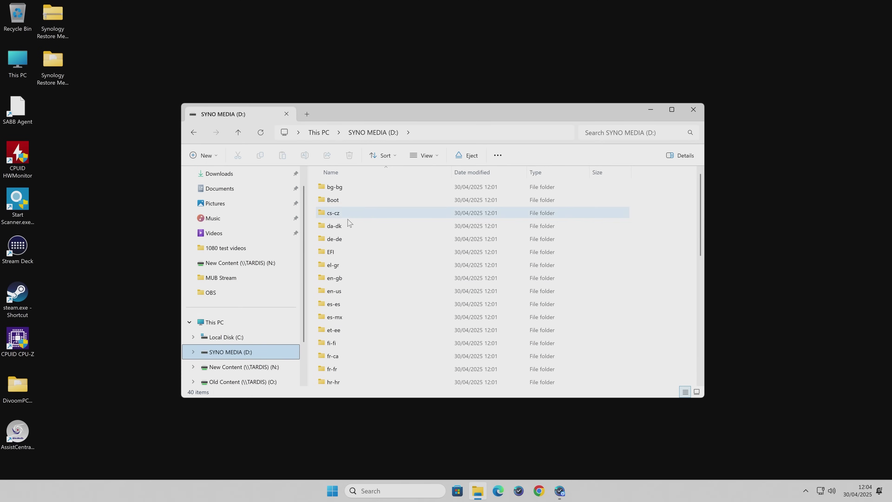
Review the SYNO MEDIA (D:) files, then close File Explorer and the Recovery Media Creator
scroll(369, 243, down, 8)
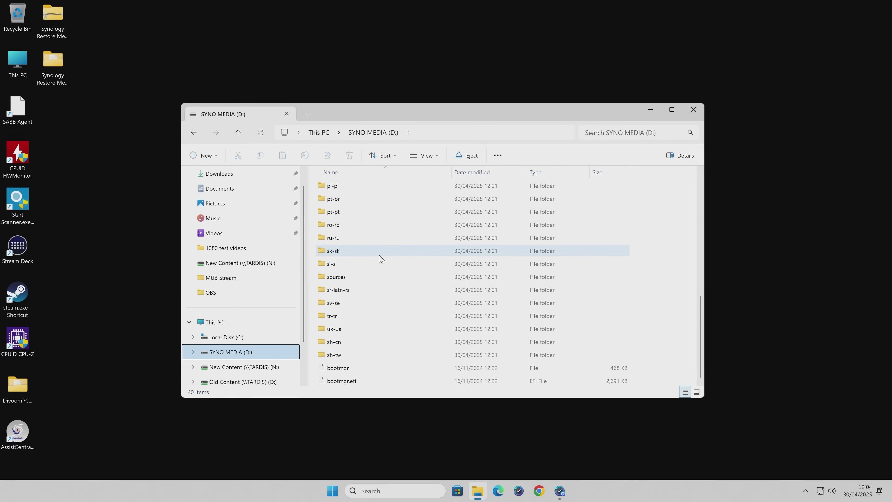
click(693, 110)
click(667, 120)
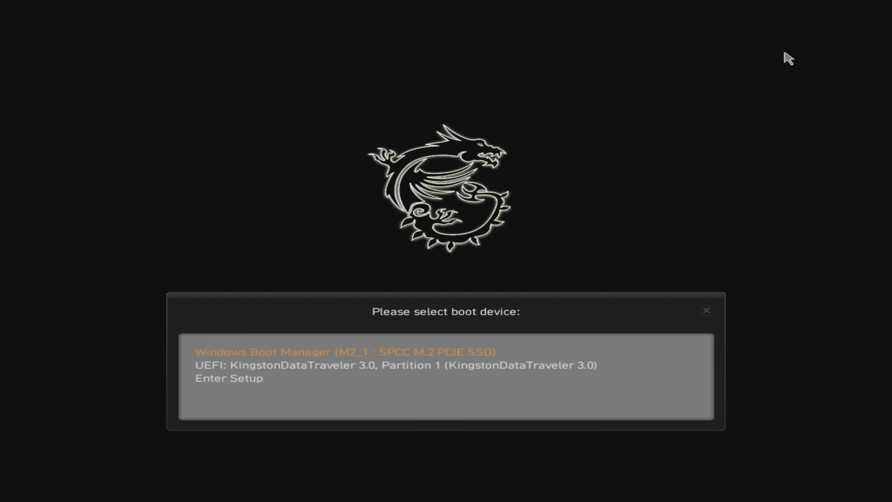
Highlight 'UEFI: KingstonDataTraveler 3.0, Partition 1' as the boot device
key(Down)
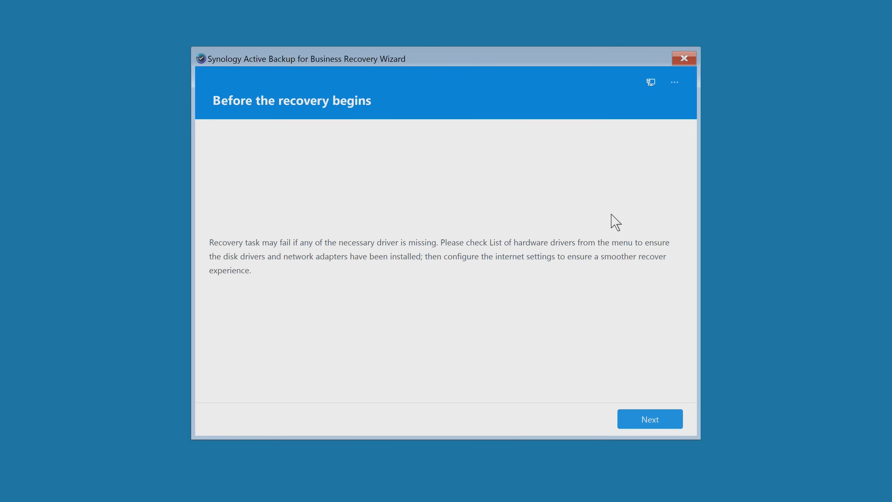
Continue past the missing-driver notice to the NAS login page
click(650, 423)
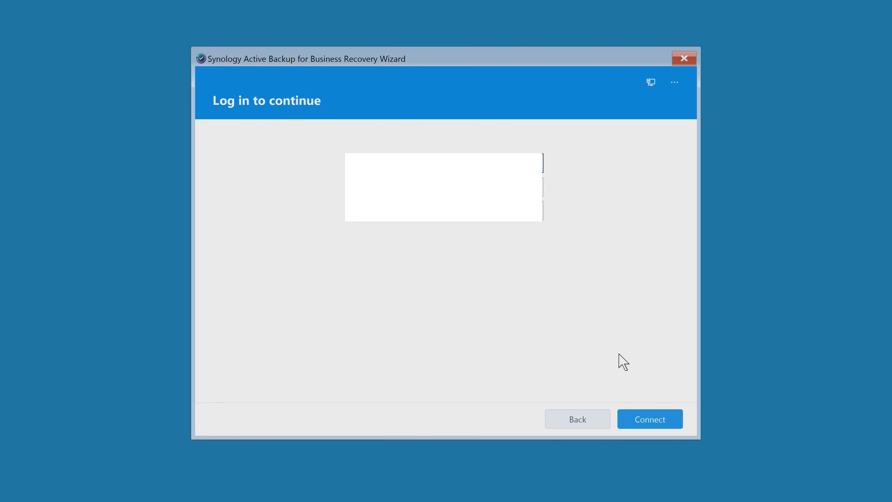
Log in to the NAS at 192.168.10.250 with the account credentials, accepting the untrusted certificate
key(Tab)
key(Return)
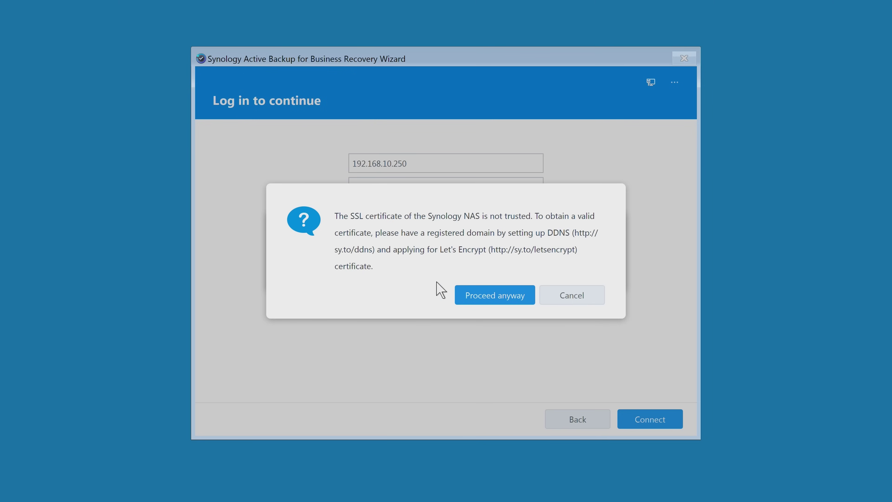
click(484, 299)
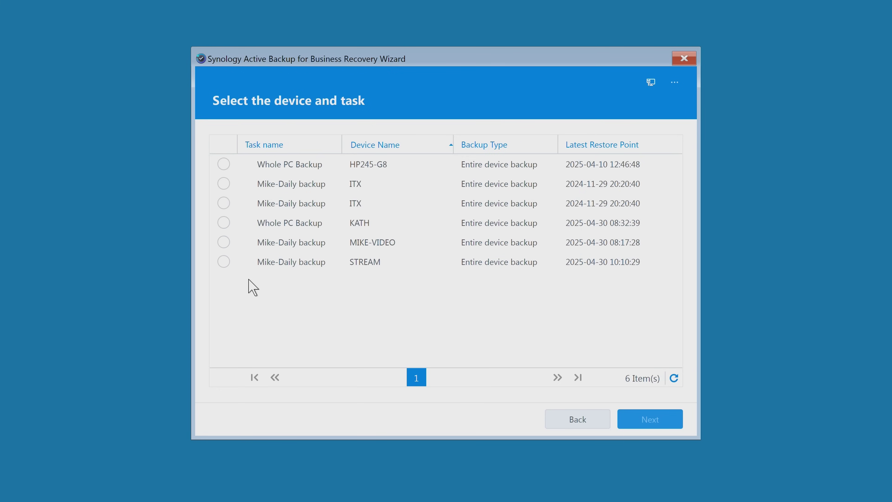
Select the STREAM device's daily backup task and keep the Entire device restore mode
click(228, 267)
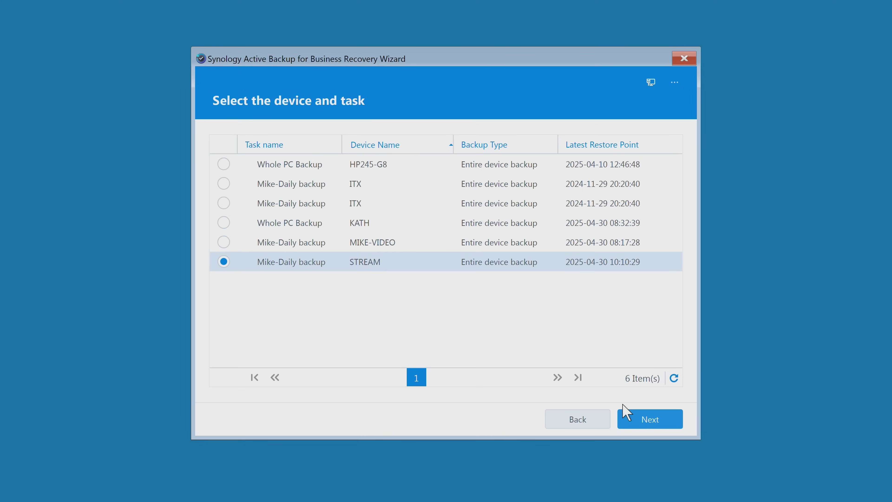
click(643, 422)
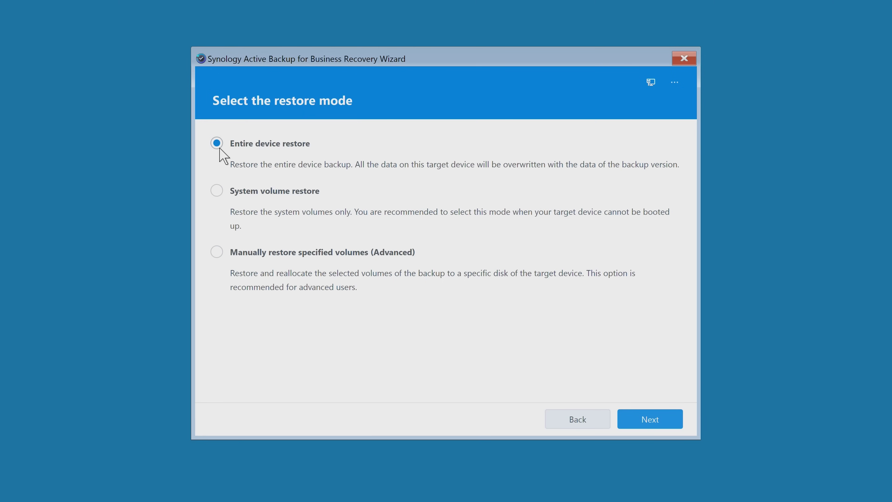
click(652, 421)
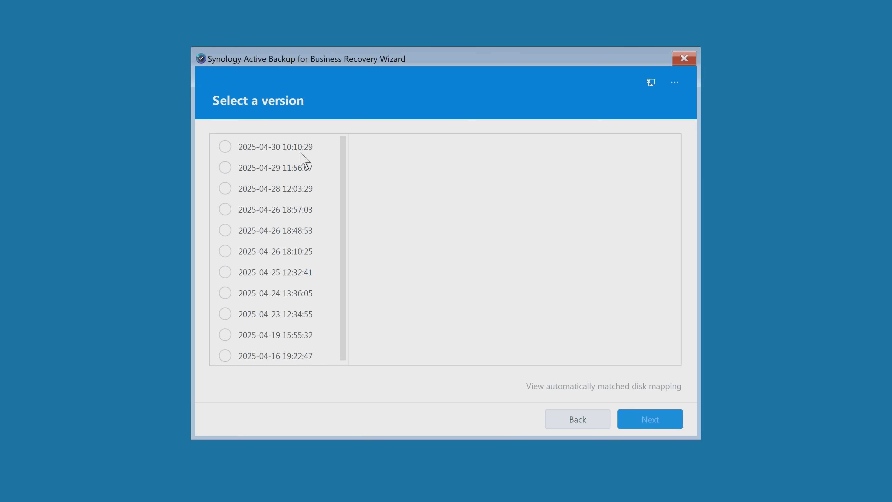
click(225, 148)
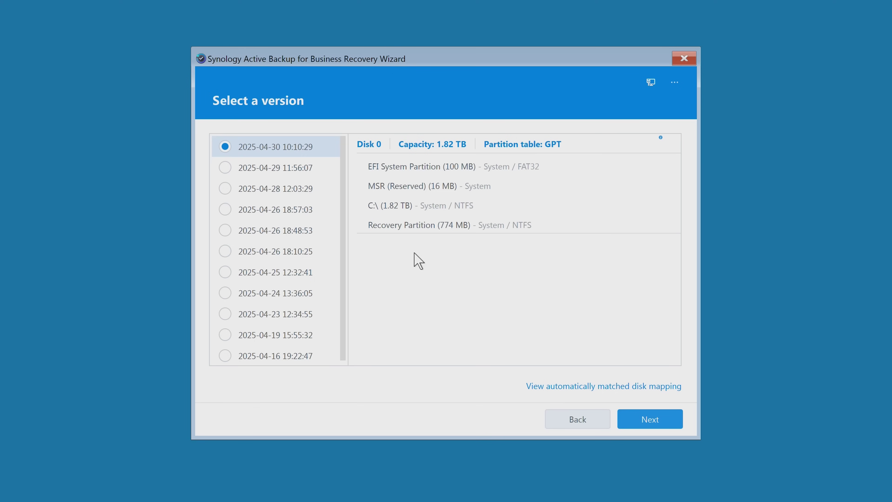
click(632, 420)
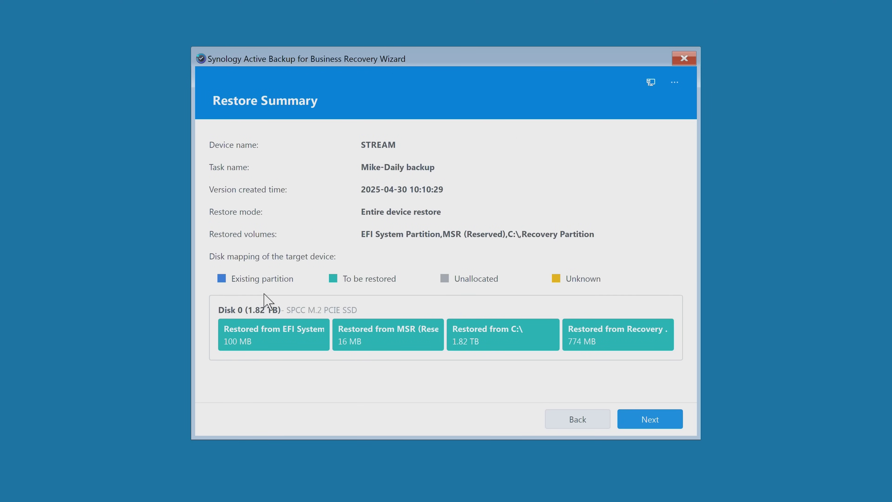
Request the restore of four partitions to Disk 0 from the Restore Summary
click(255, 333)
click(642, 423)
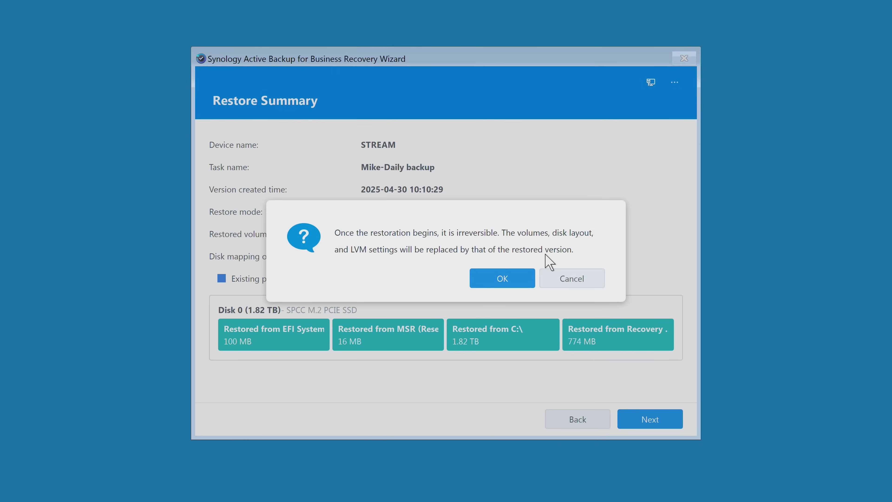
Confirm the irreversible restoration, then after successful recovery choose to restart the computer
click(502, 278)
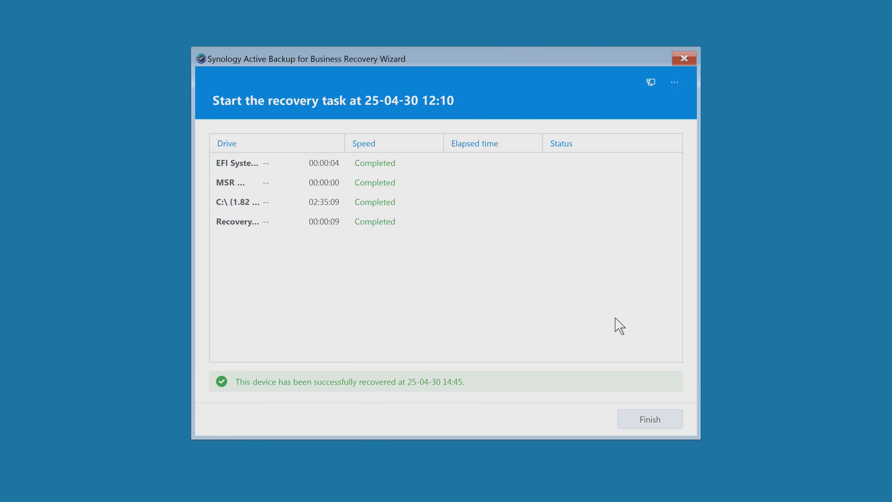
click(648, 417)
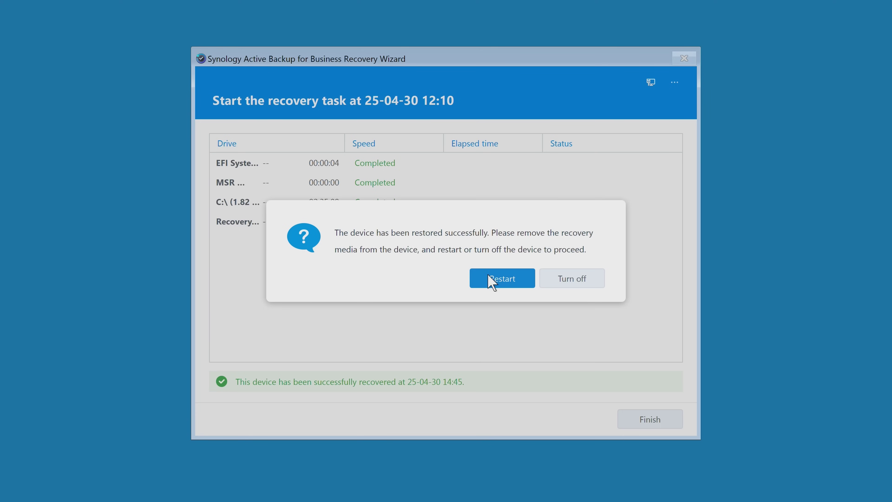
click(500, 284)
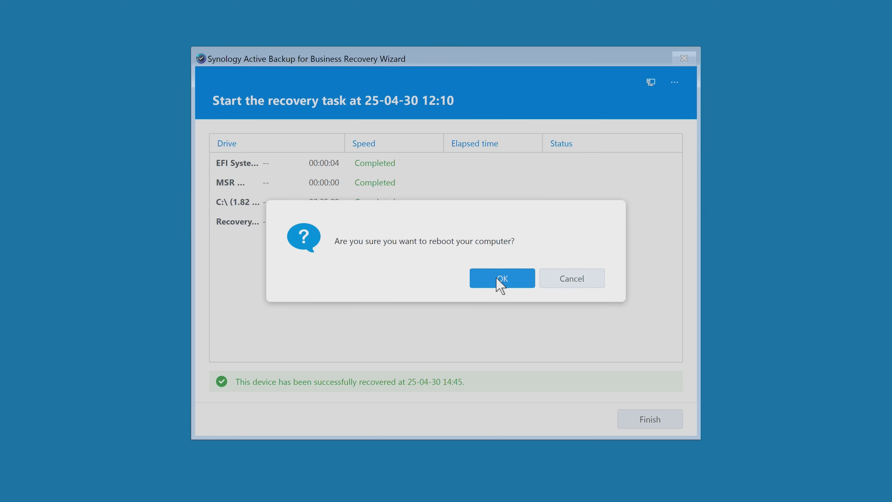